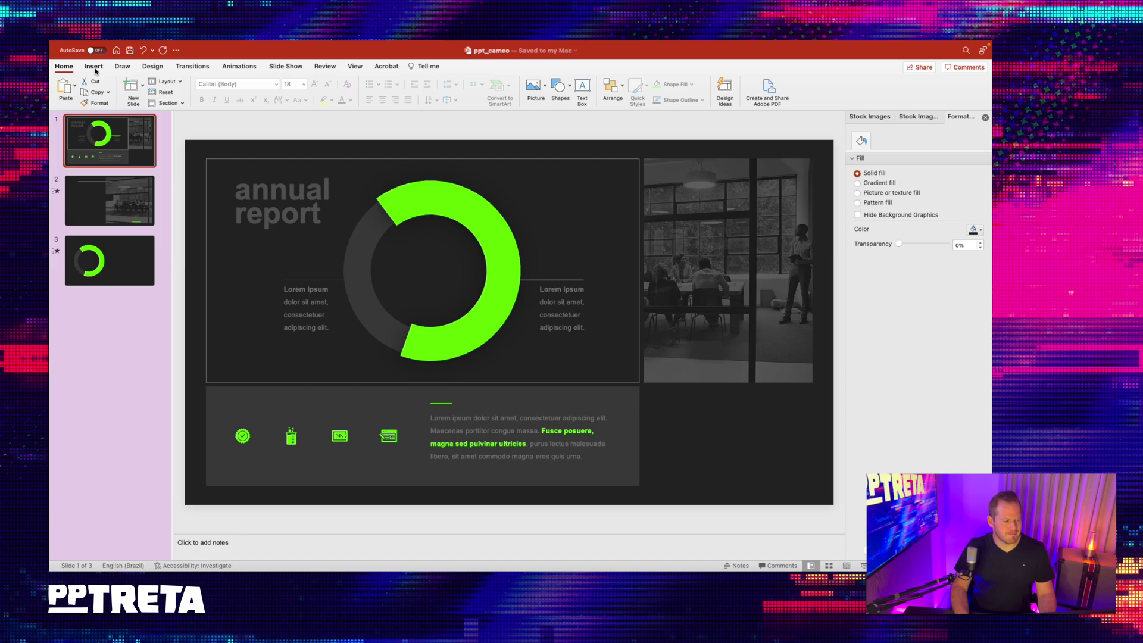
# - Switch the ribbon to the Insert tab to show the object and media options
pyautogui.click(94, 68)
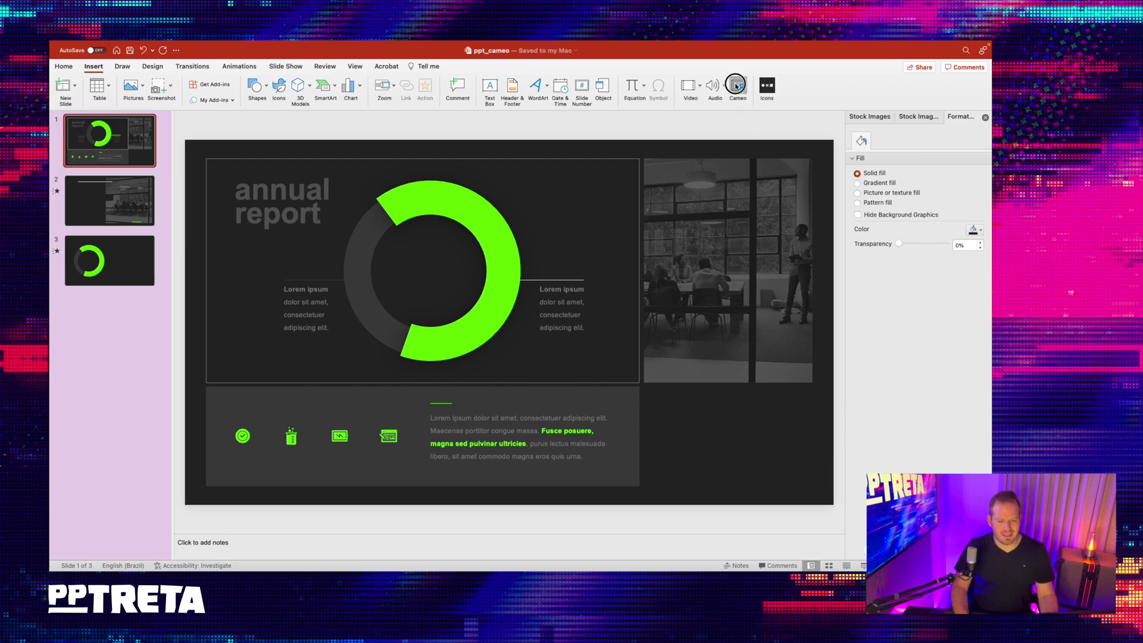
# - Insert a Cameo feed, drag it to the bottom-right corner, and toggle Camera Preview on and off
pyautogui.click(734, 85)
pyautogui.moveTo(807, 426); pyautogui.dragTo(787, 393)
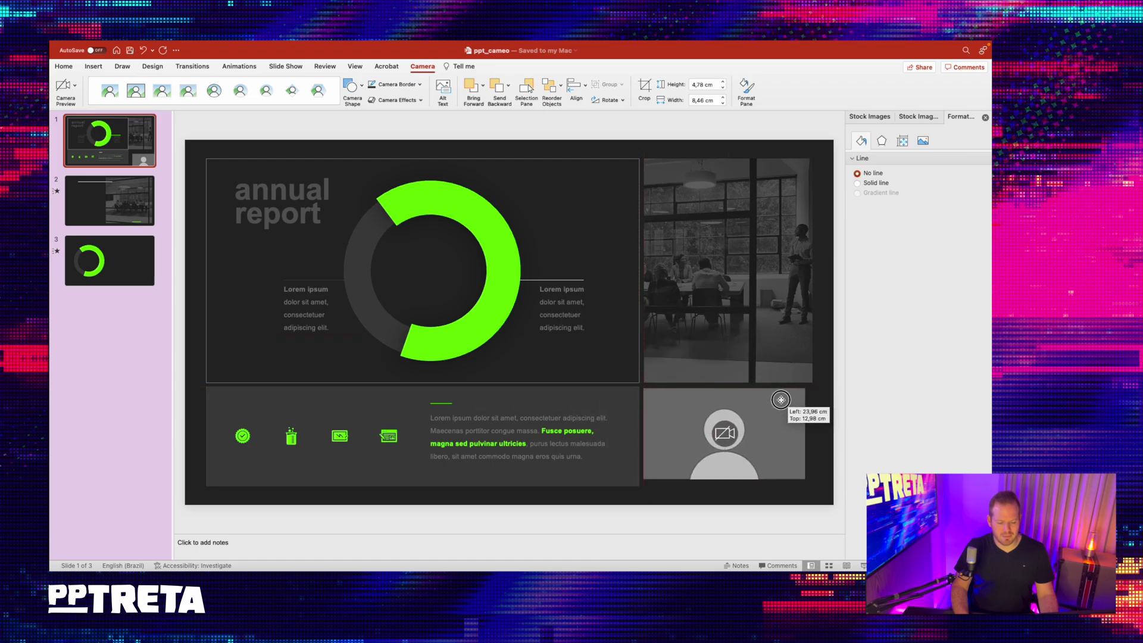
pyautogui.moveTo(786, 393); pyautogui.dragTo(775, 385)
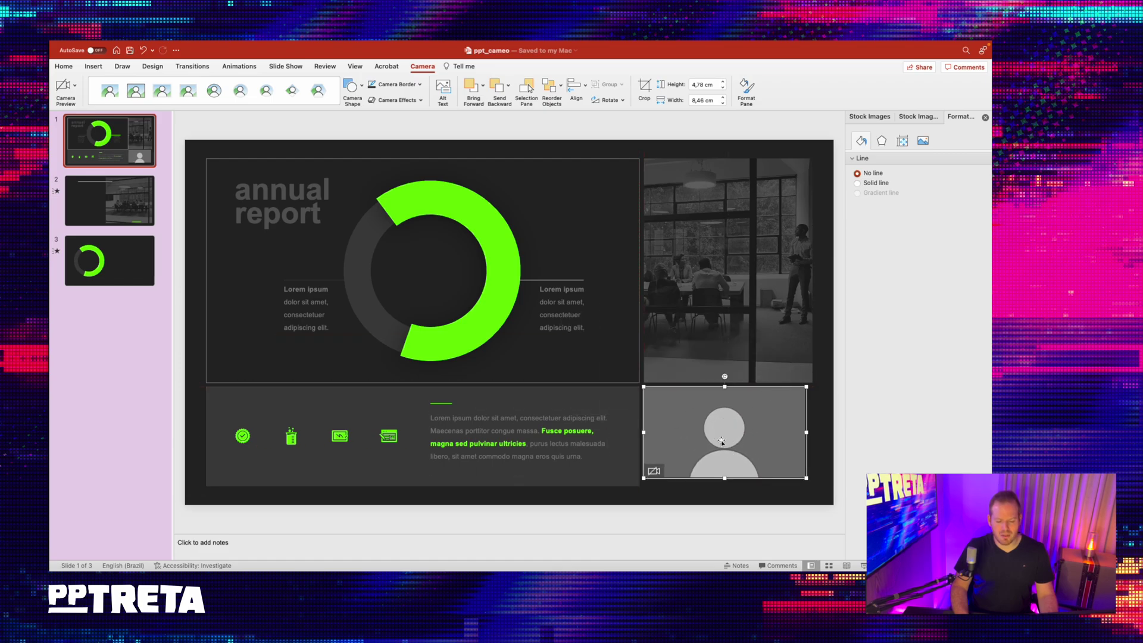
pyautogui.click(653, 472)
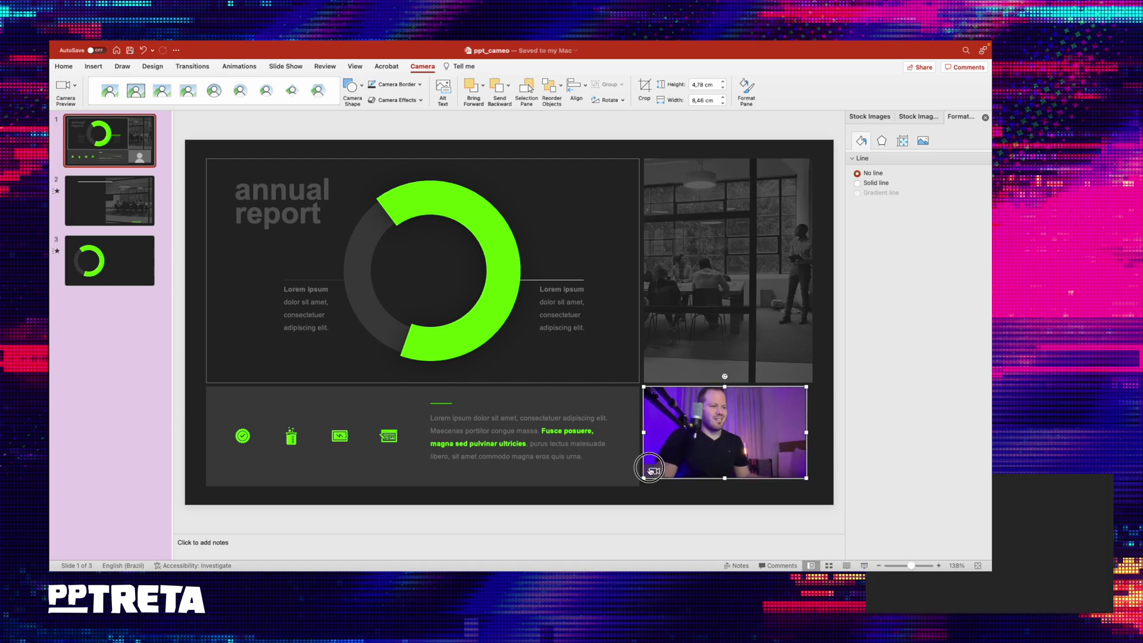
pyautogui.click(654, 470)
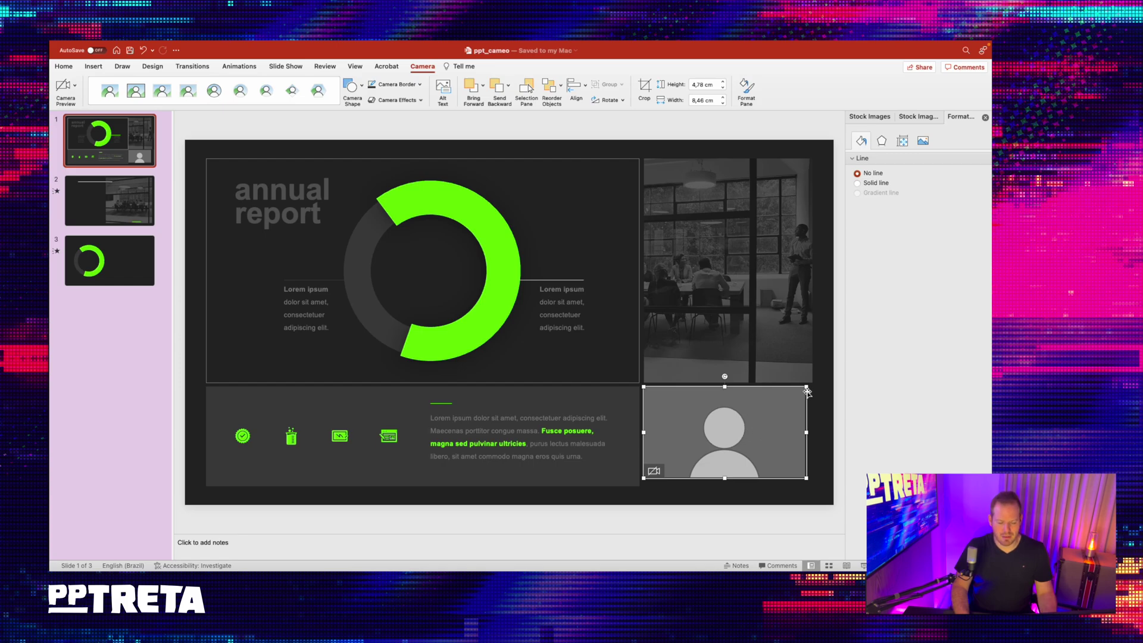
# - Enlarge the camera feed with its corner handles to fill the bottom-right corner
pyautogui.moveTo(807, 390); pyautogui.dragTo(813, 385)
pyautogui.moveTo(787, 428); pyautogui.dragTo(788, 430)
pyautogui.moveTo(812, 483); pyautogui.dragTo(820, 486)
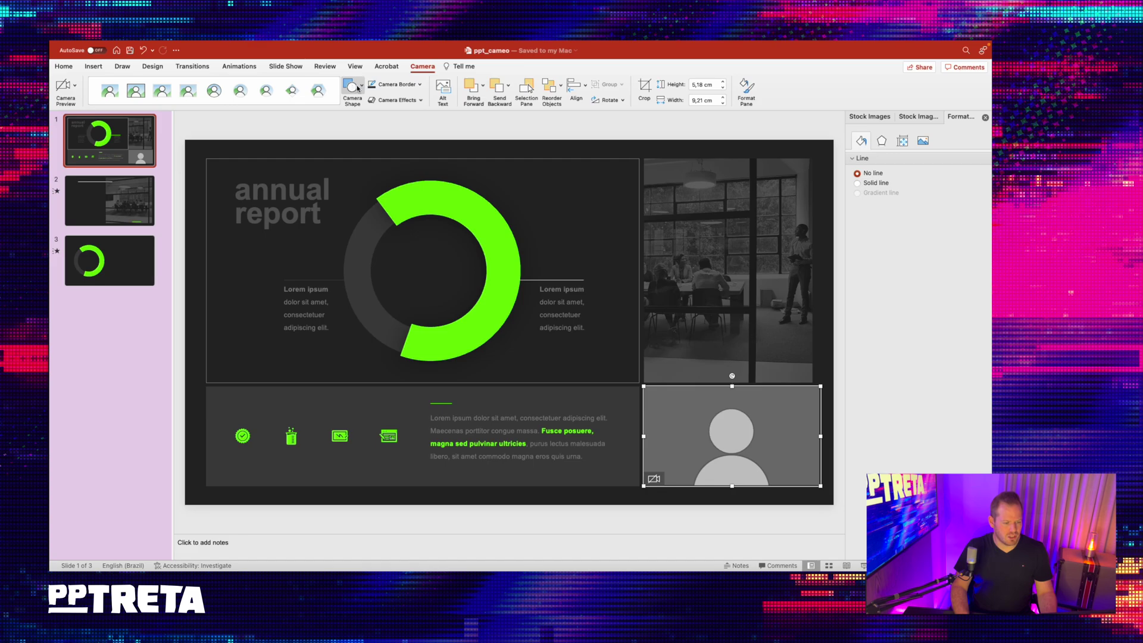
# - Try a cropped Oval camera shape, undo back to the rectangle, and fine-tune its size
pyautogui.click(357, 87)
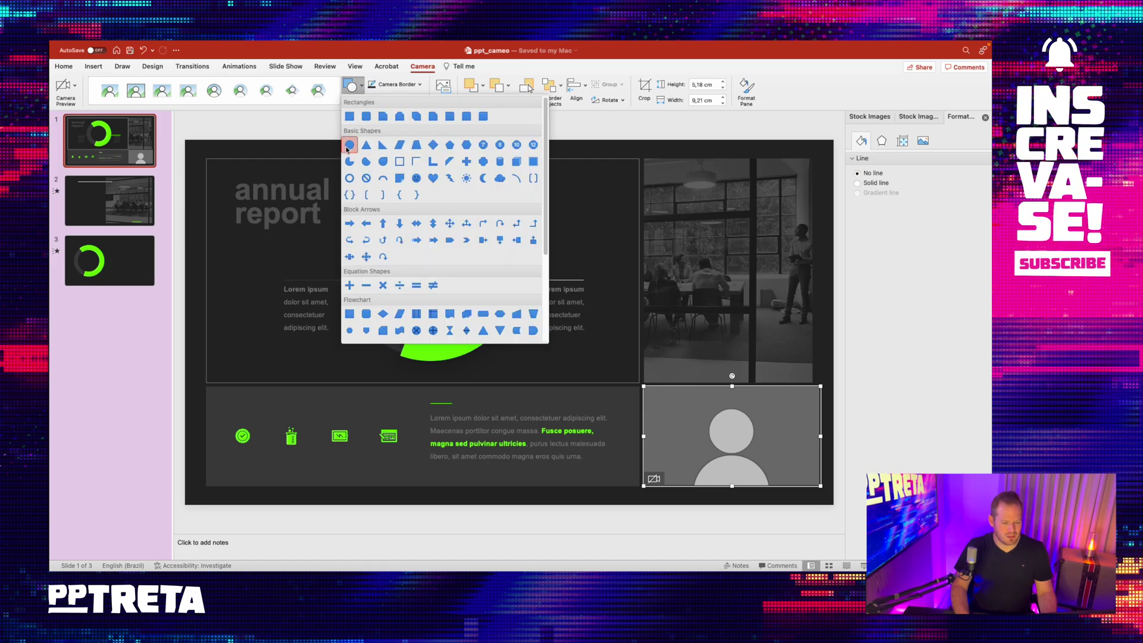
pyautogui.click(348, 146)
pyautogui.click(644, 86)
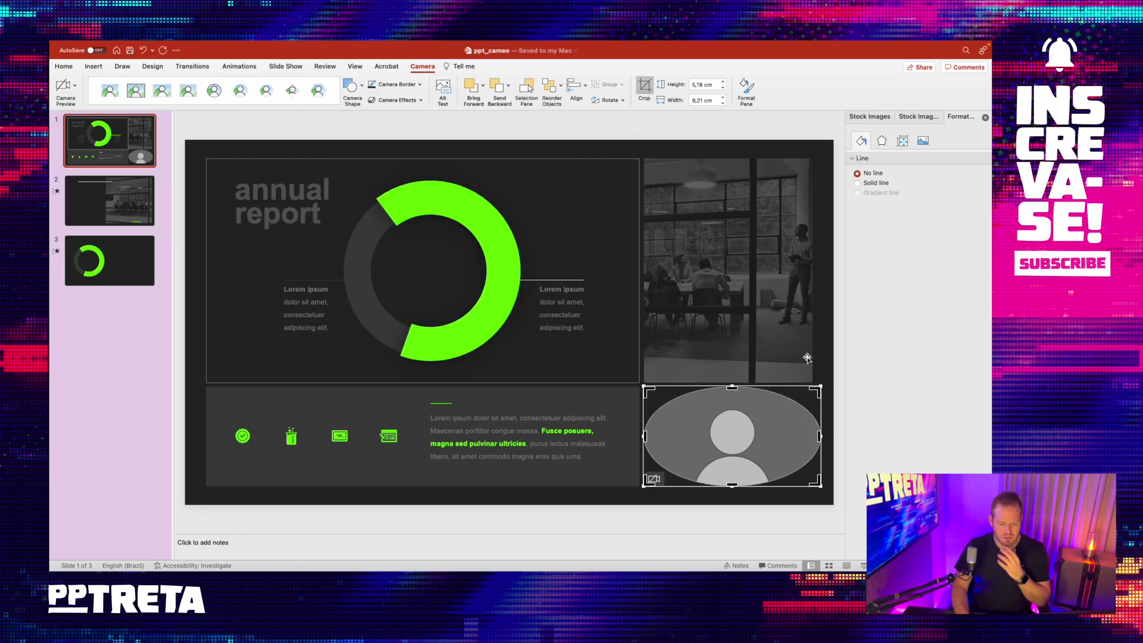
pyautogui.moveTo(820, 436)
pyautogui.mouseDown()
pyautogui.moveTo(747, 436)
pyautogui.moveTo(774, 435)
pyautogui.mouseUp()
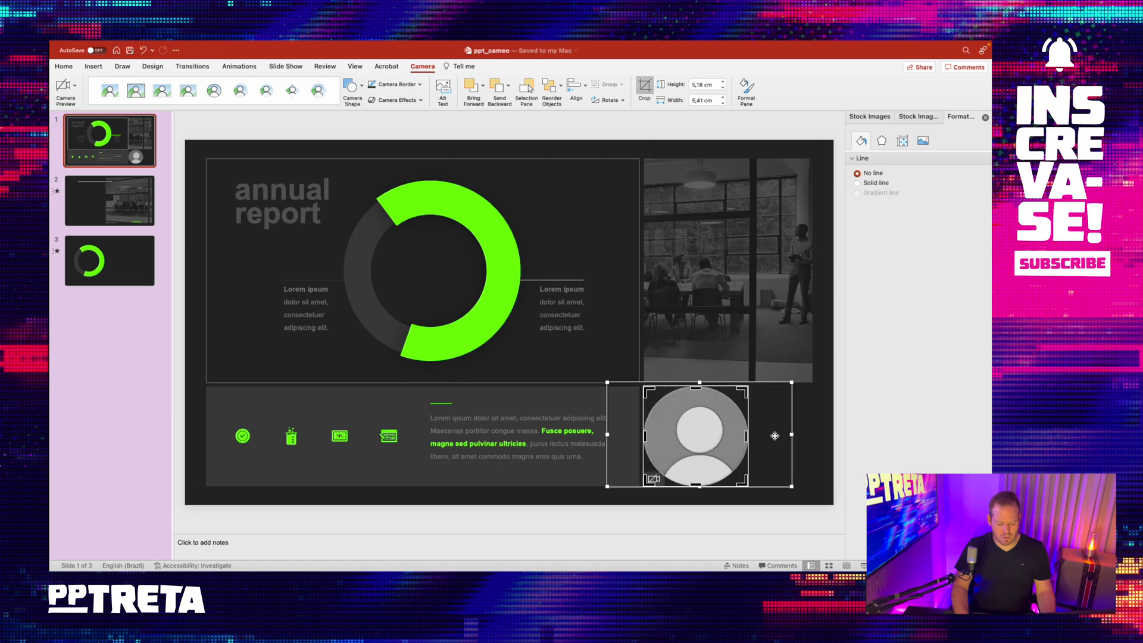
pyautogui.press('super+z')
pyautogui.press('super+z')
pyautogui.press('super+z')
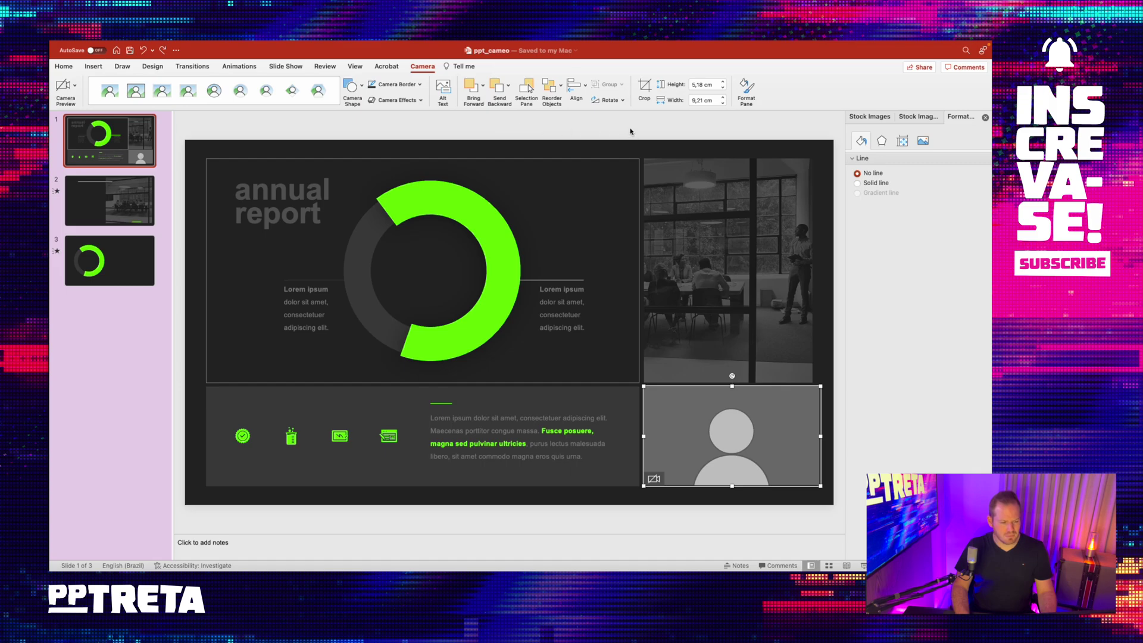
pyautogui.press('super+z')
pyautogui.press('super+z')
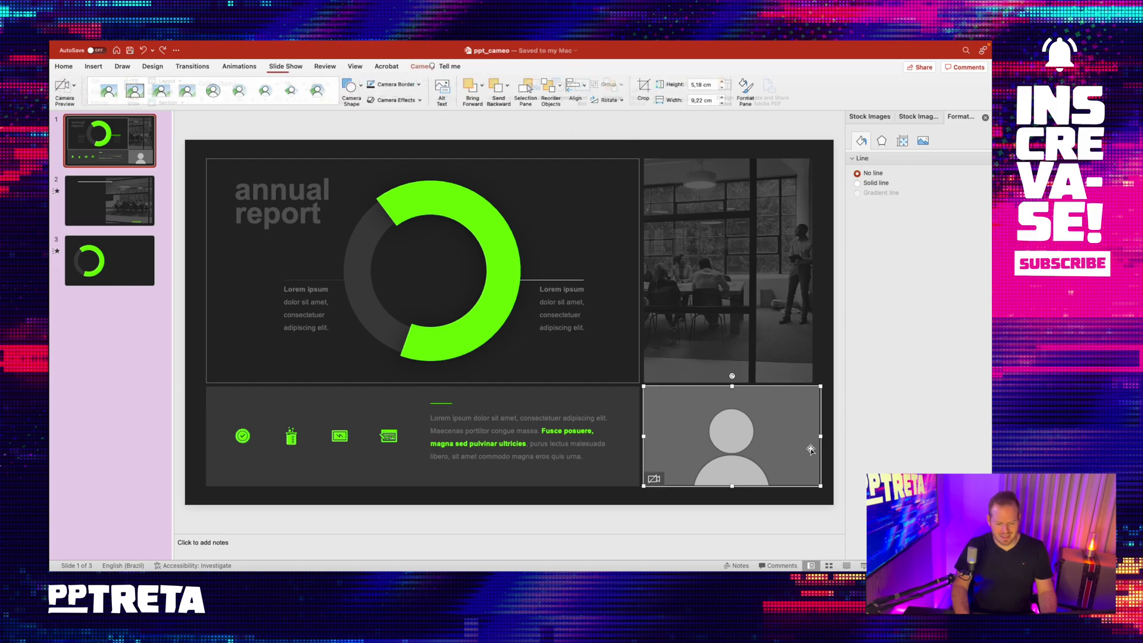
pyautogui.moveTo(822, 486); pyautogui.dragTo(813, 480)
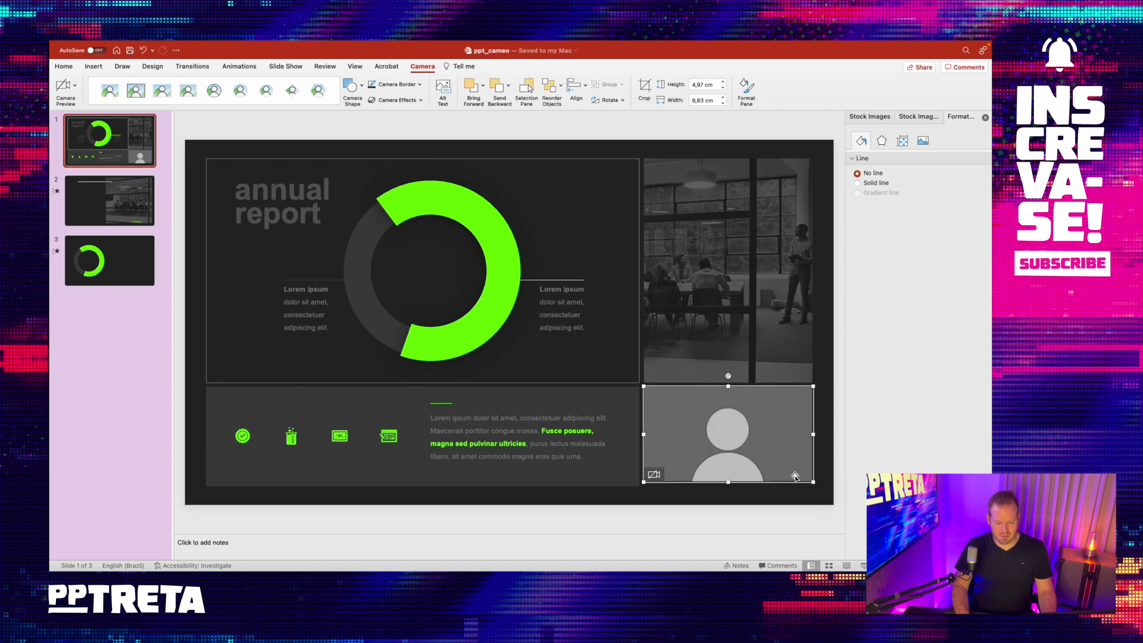
pyautogui.moveTo(728, 482); pyautogui.dragTo(728, 487)
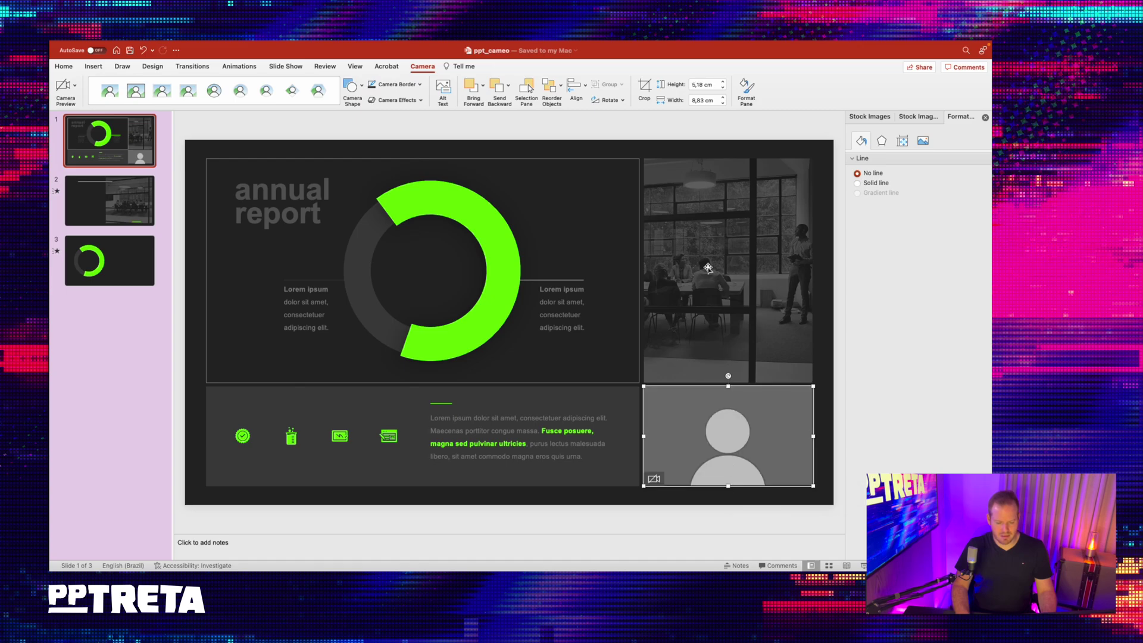
pyautogui.click(730, 130)
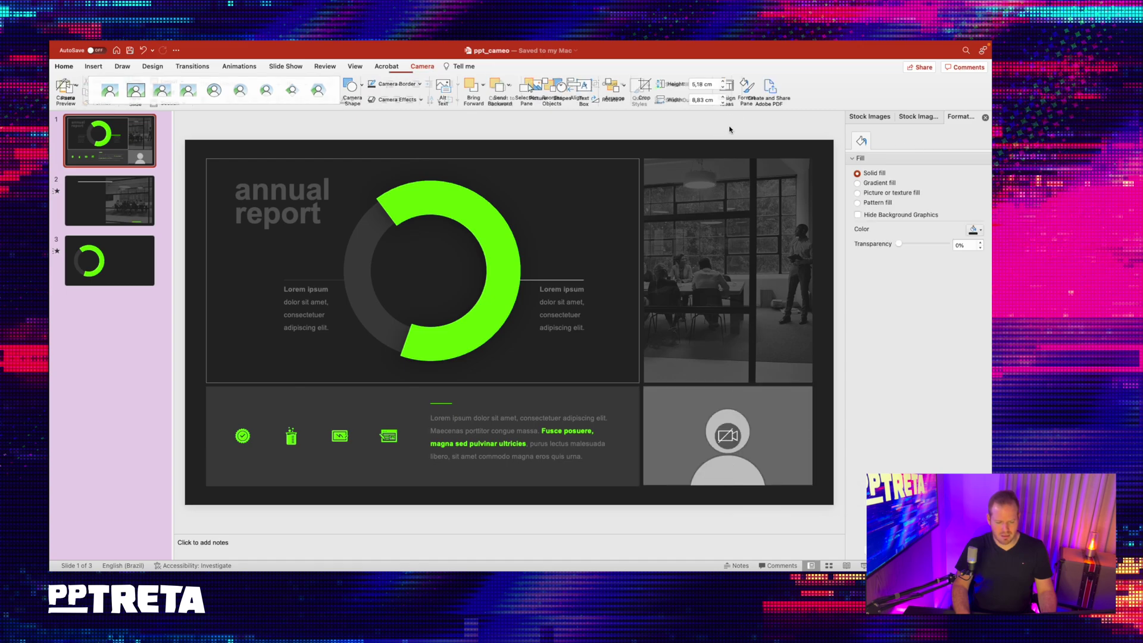
# - Apply an Outer shadow preset to the camera feed and raise its blur for a soft spread
pyautogui.click(782, 444)
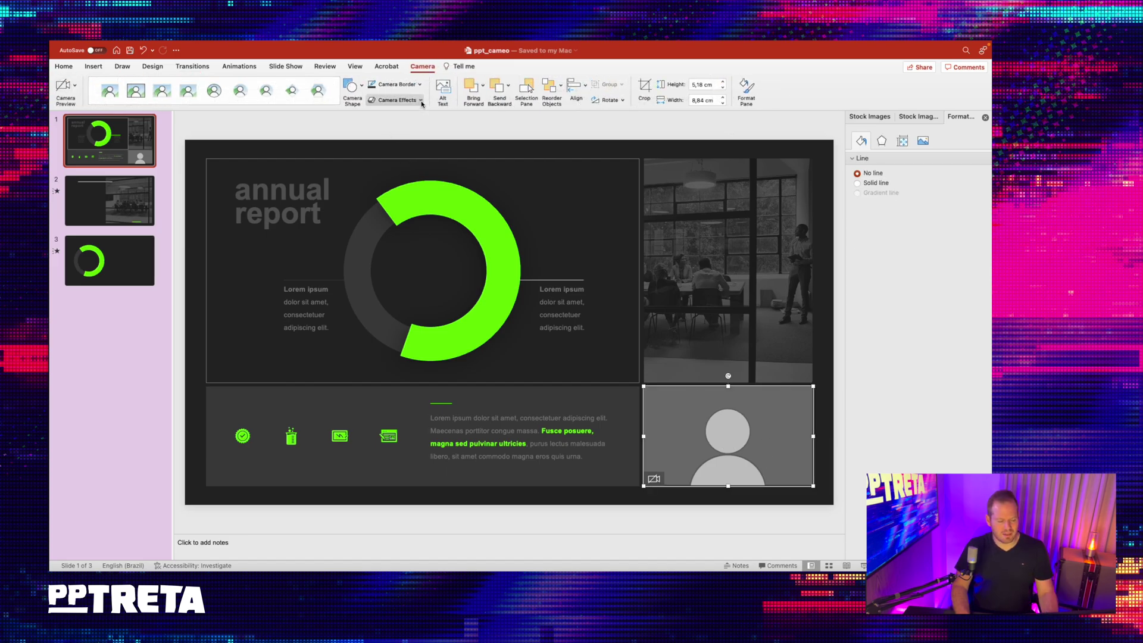
pyautogui.click(422, 104)
pyautogui.moveTo(402, 131)
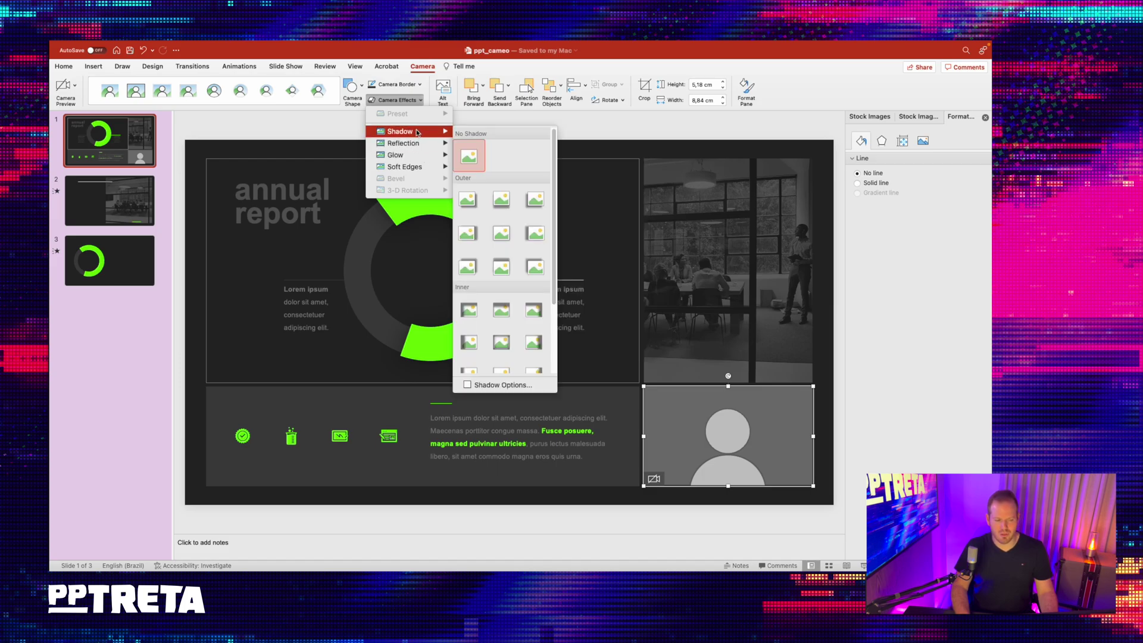
pyautogui.click(467, 199)
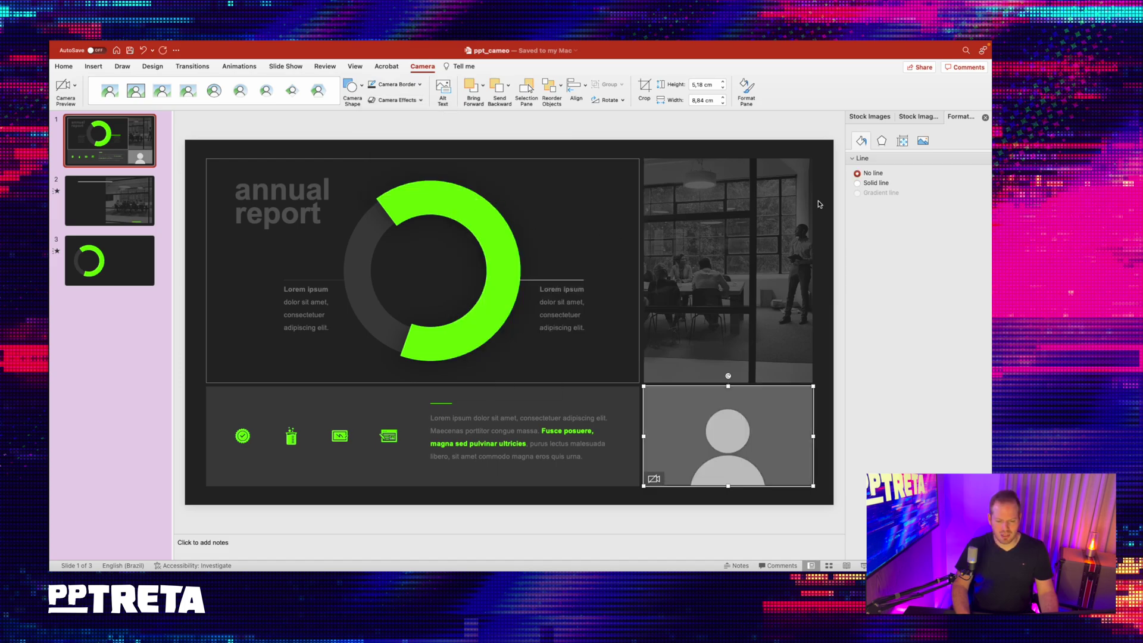
pyautogui.click(880, 142)
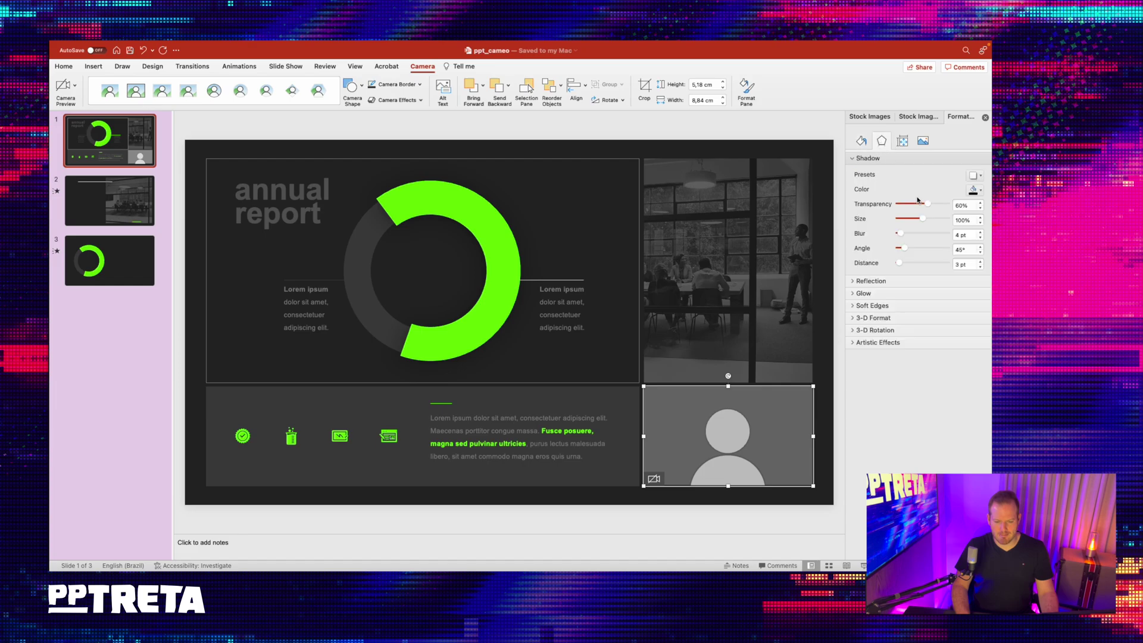
pyautogui.moveTo(900, 235)
pyautogui.mouseDown()
pyautogui.moveTo(933, 242)
pyautogui.moveTo(913, 268)
pyautogui.mouseUp()
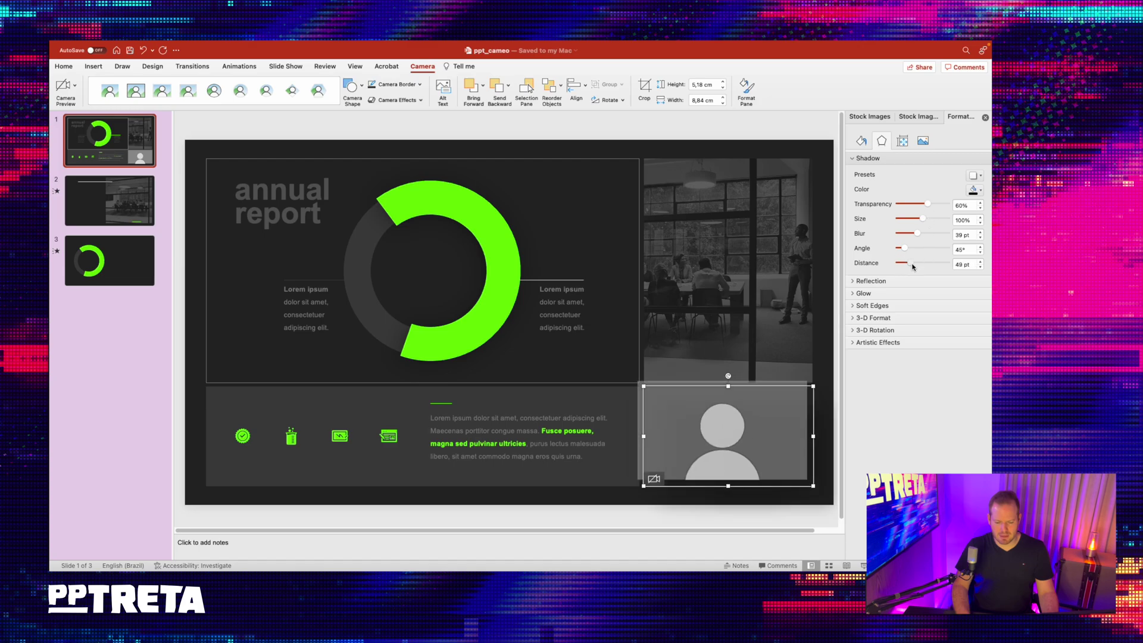
pyautogui.click(782, 146)
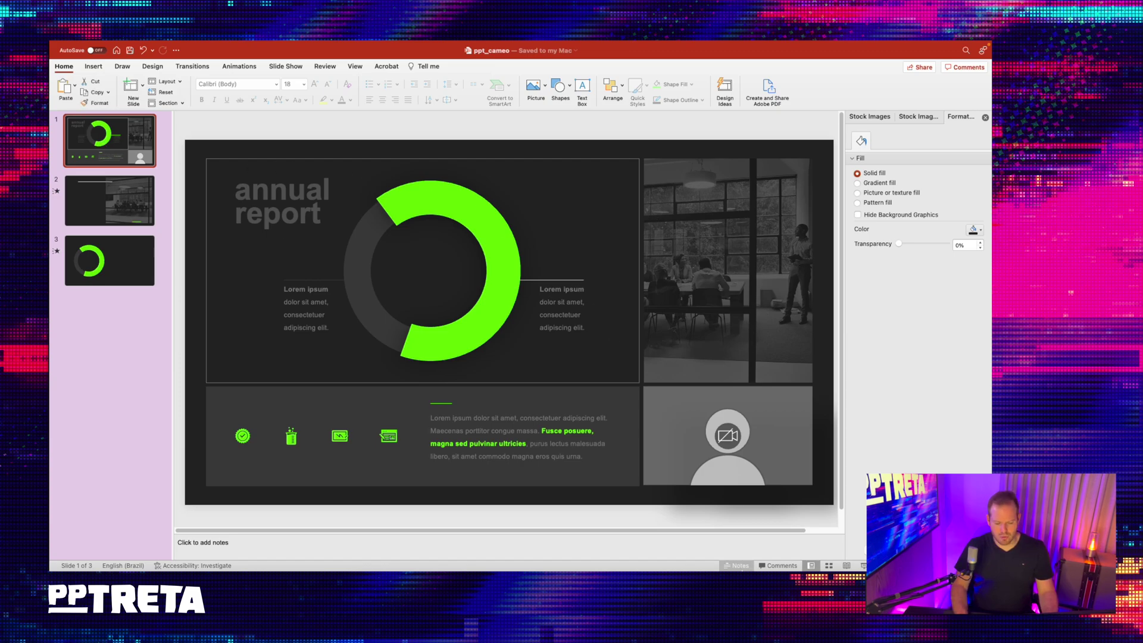
# - Start the slide show from slide 1
pyautogui.click(863, 566)
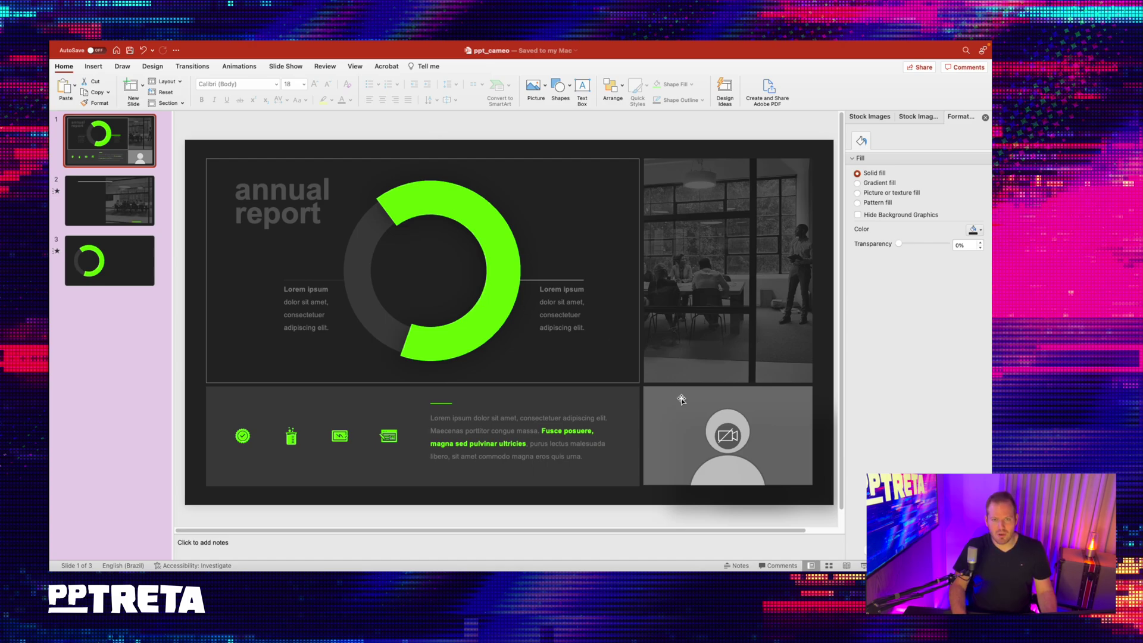
# - Copy the camera feed to slide 2, enlarge it over the slide centre, and check Transitions
pyautogui.click(742, 394)
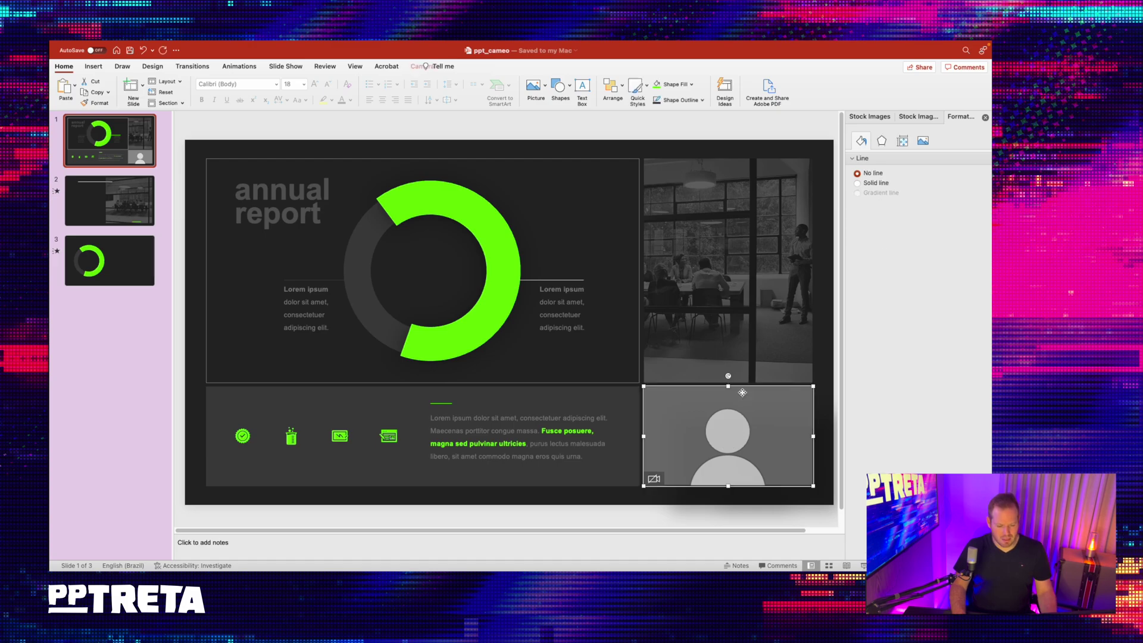
pyautogui.click(128, 200)
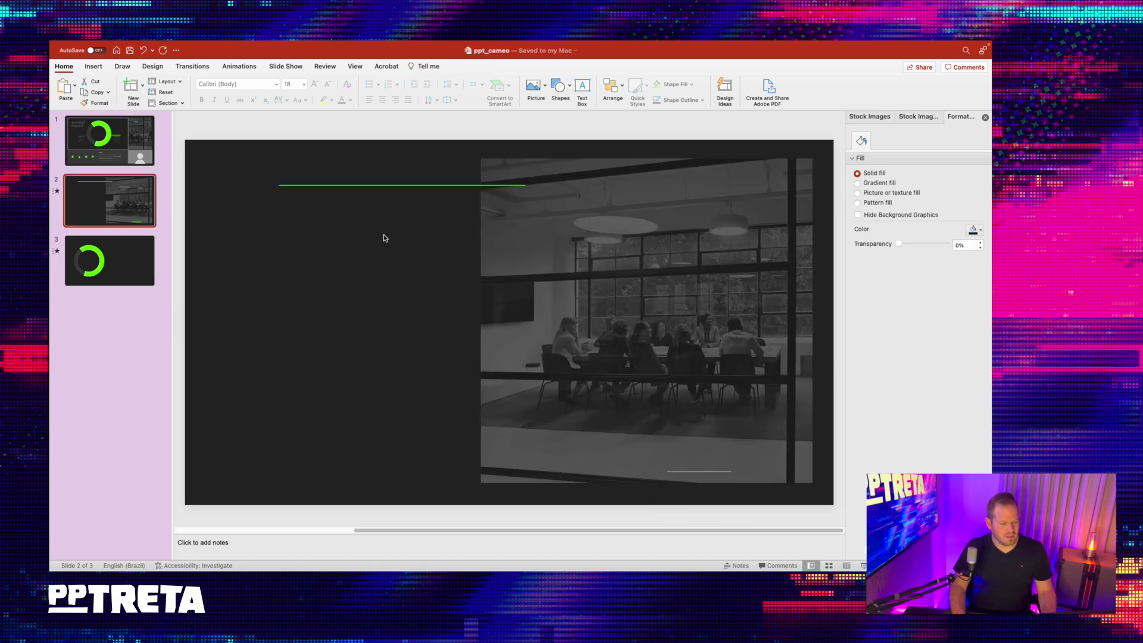
pyautogui.moveTo(645, 389); pyautogui.dragTo(342, 210)
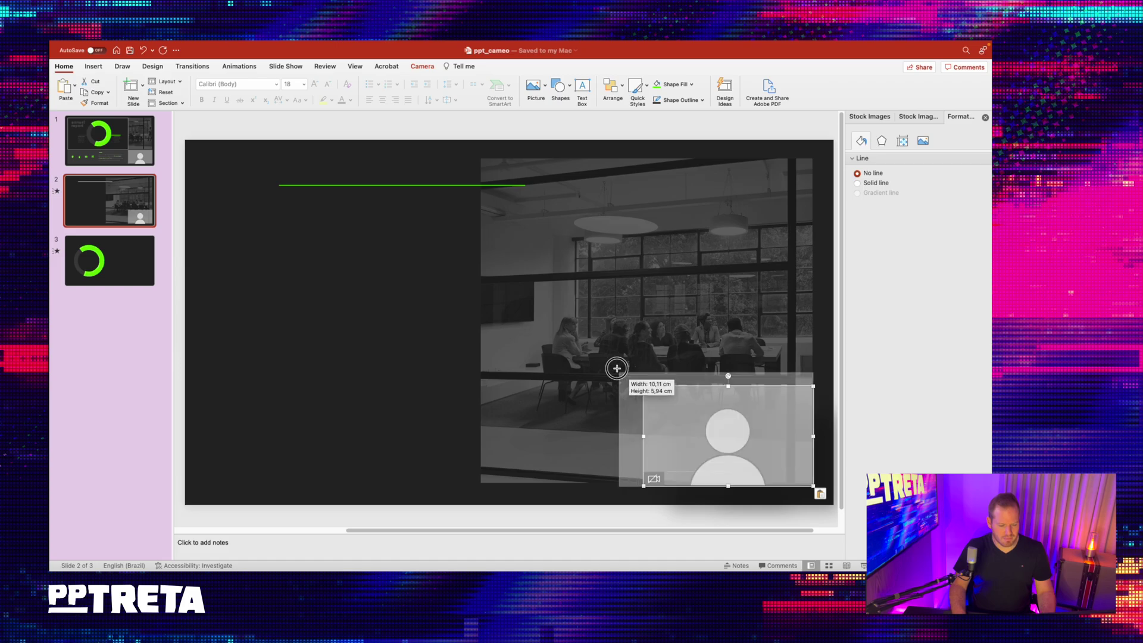
pyautogui.moveTo(746, 321); pyautogui.dragTo(687, 306)
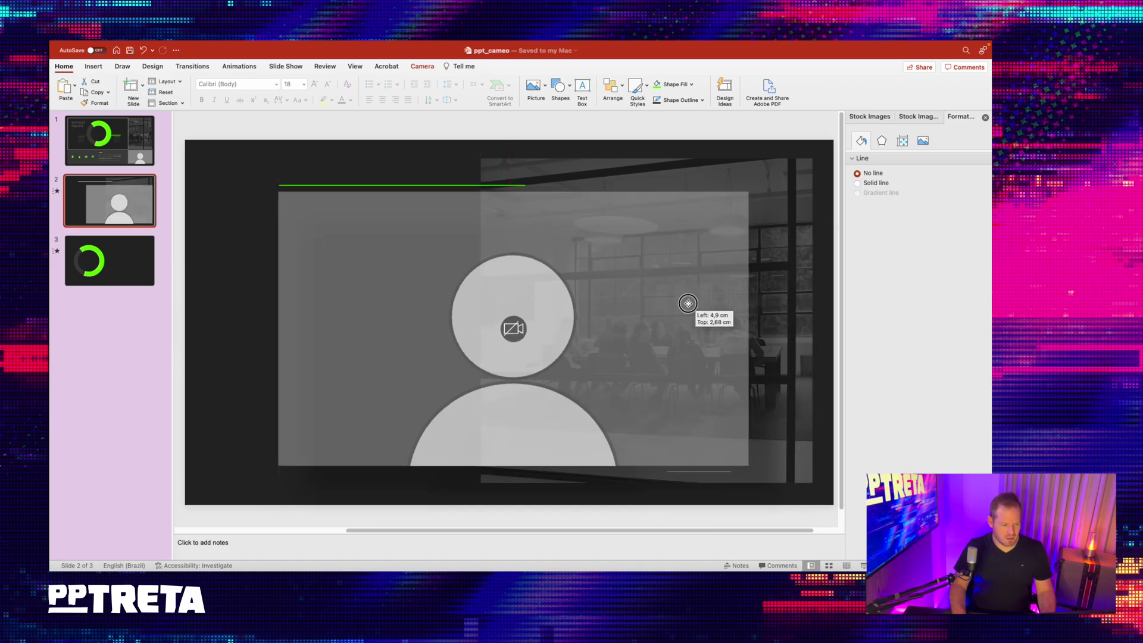
pyautogui.moveTo(687, 306); pyautogui.dragTo(688, 308)
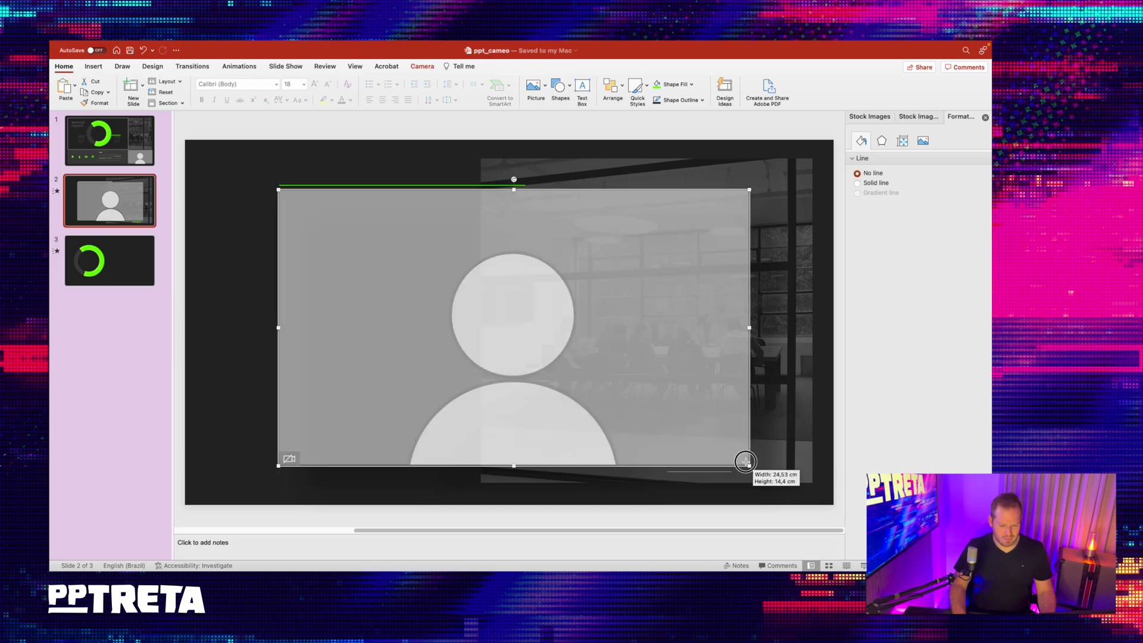
pyautogui.moveTo(746, 465); pyautogui.dragTo(730, 458)
pyautogui.moveTo(668, 357); pyautogui.dragTo(678, 367)
pyautogui.press('Down')
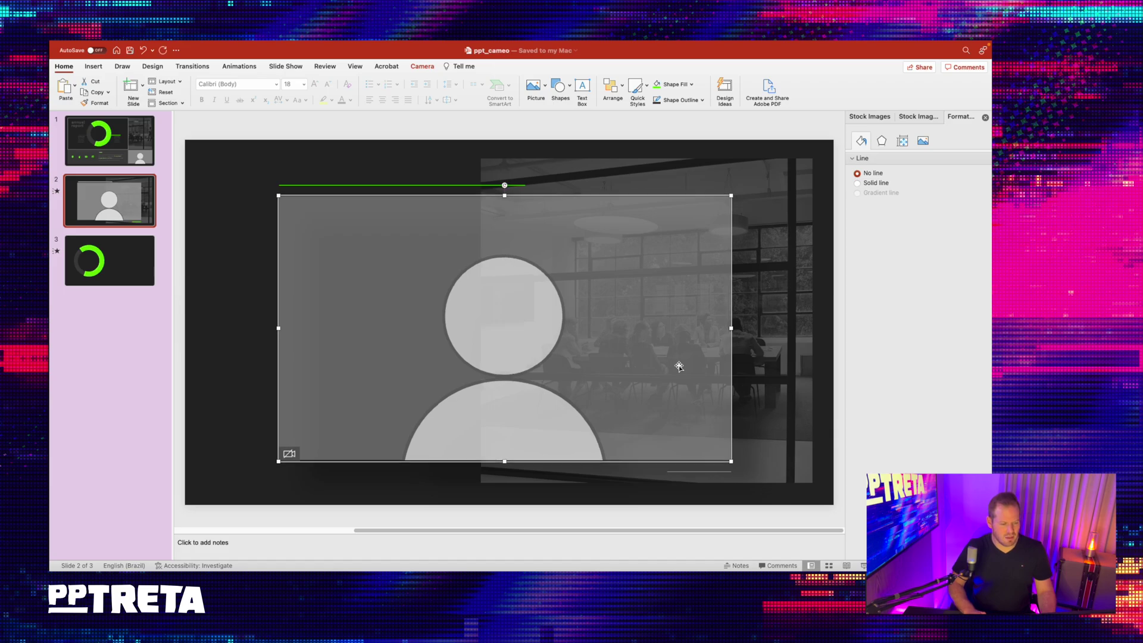
pyautogui.press('Down')
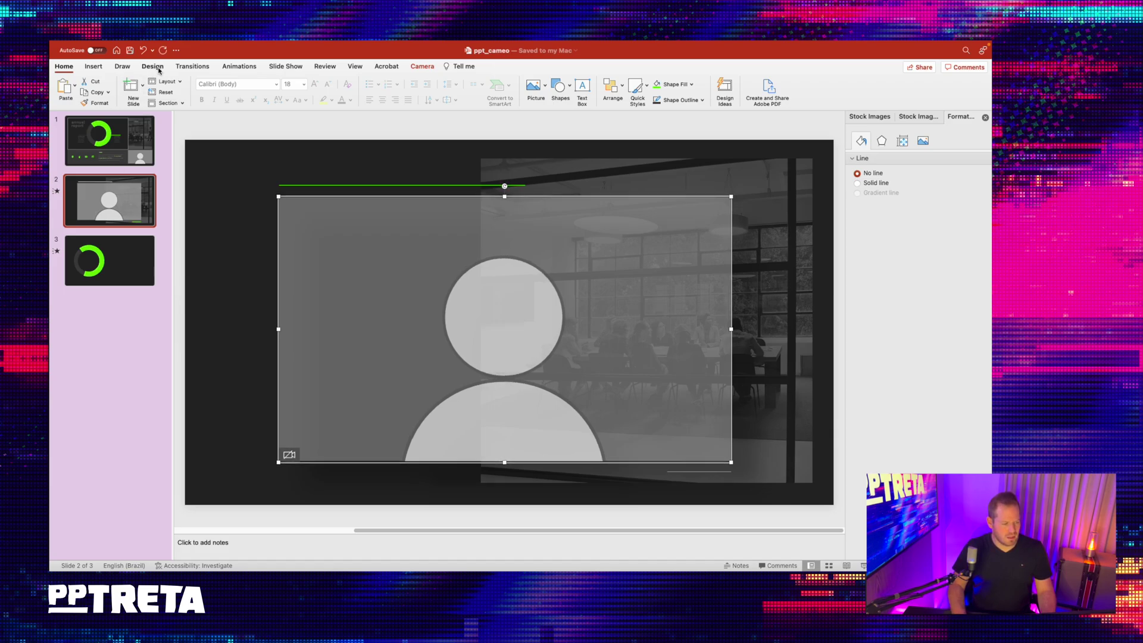
pyautogui.click(192, 66)
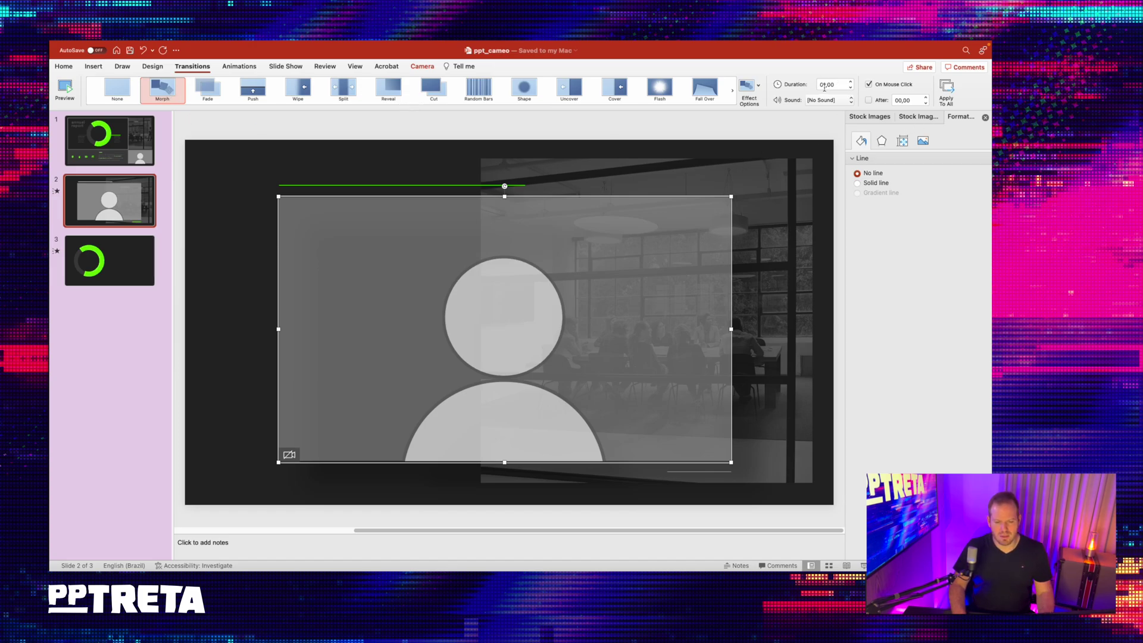
# - Run the slide show from slide 1 with Cmd+Shift+Return, then exit with Esc
pyautogui.click(122, 152)
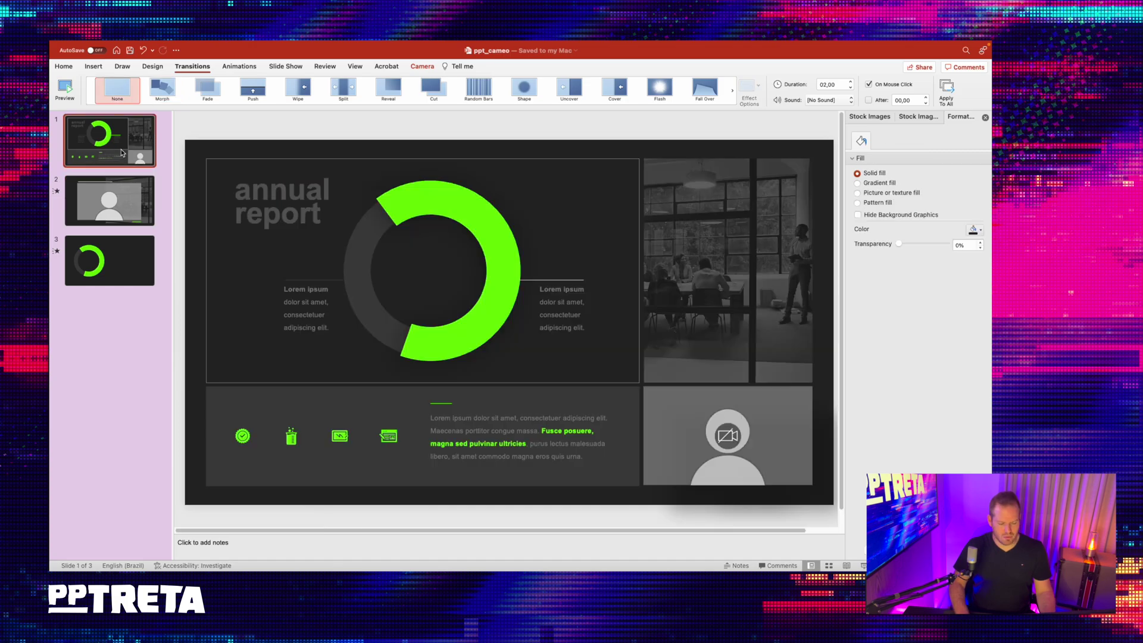
pyautogui.press('super+shift+Return')
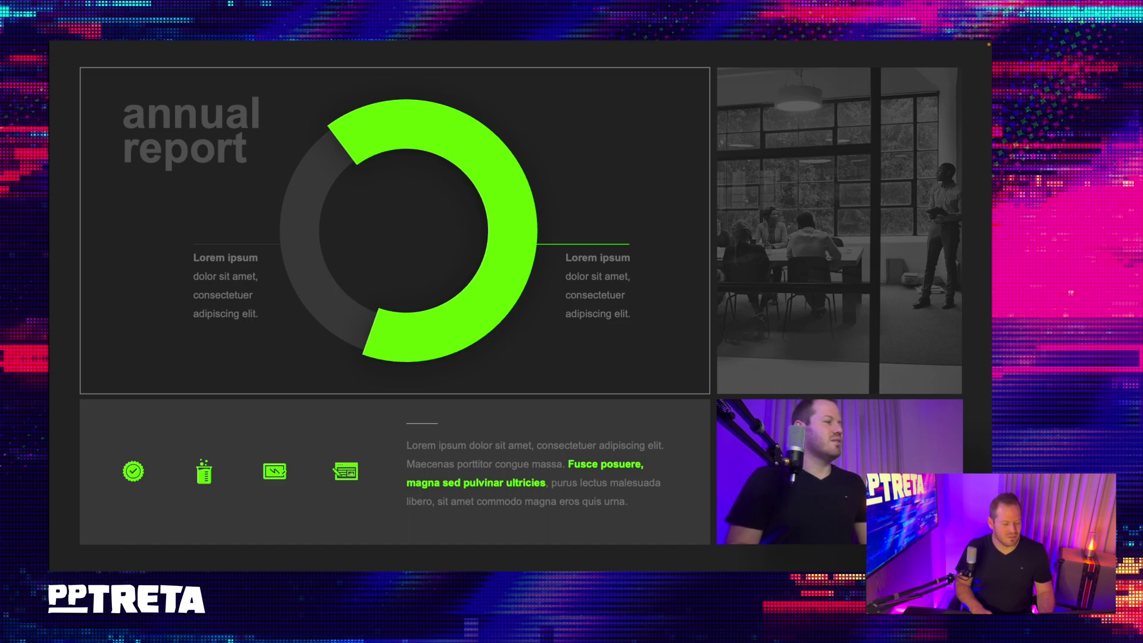
pyautogui.press('Escape')
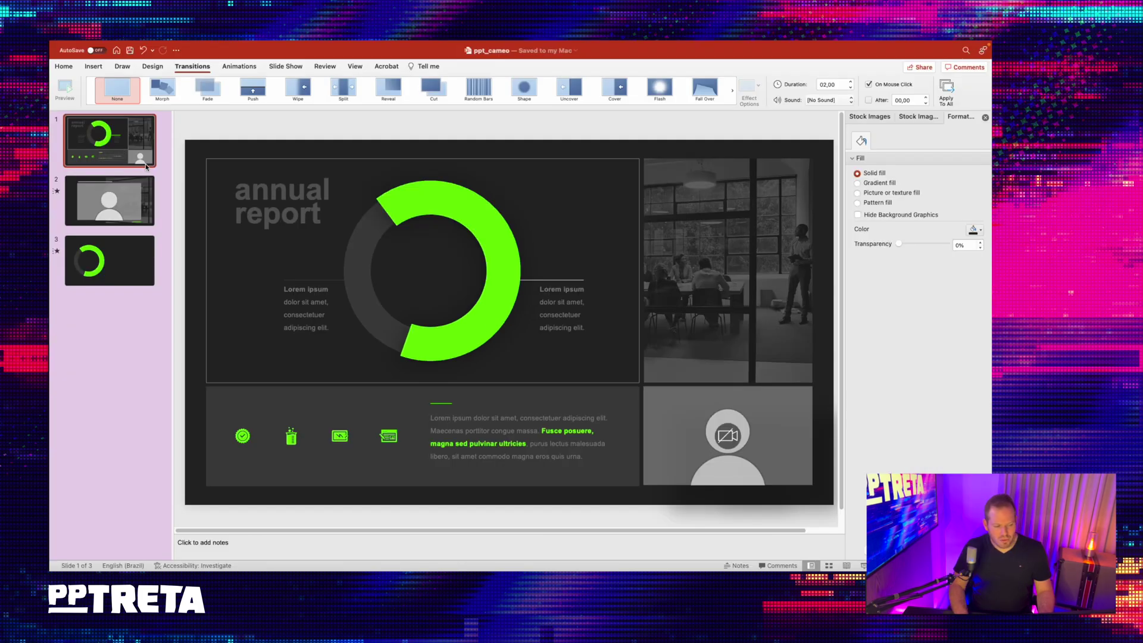
# - Preview slide 2, then change slide 3's camera feed shape to Oval
pyautogui.click(129, 204)
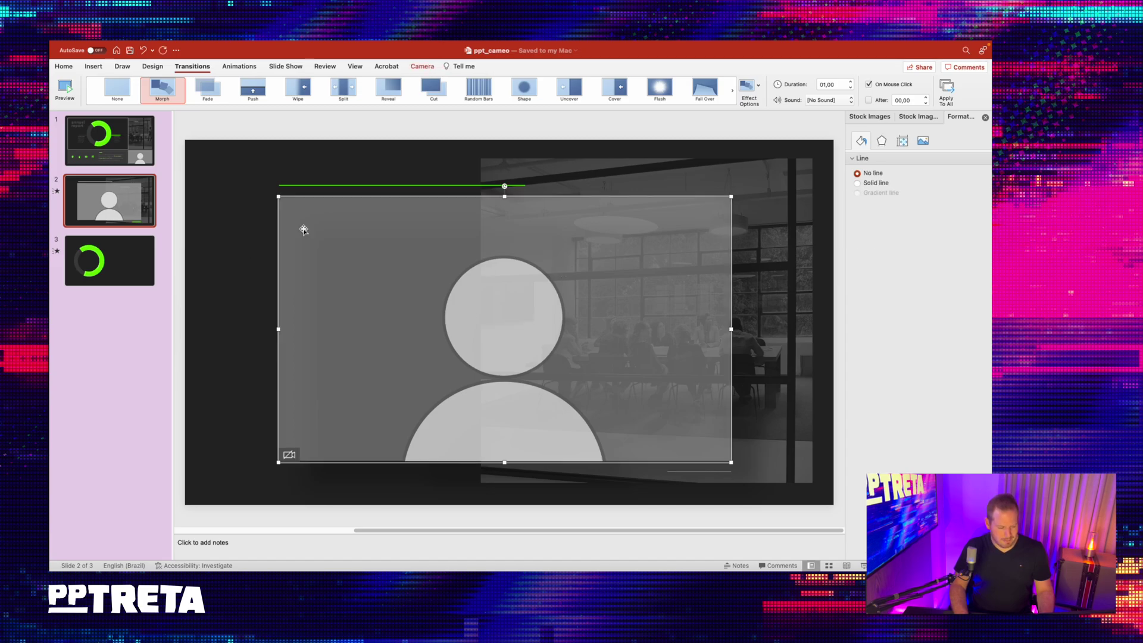
pyautogui.click(148, 279)
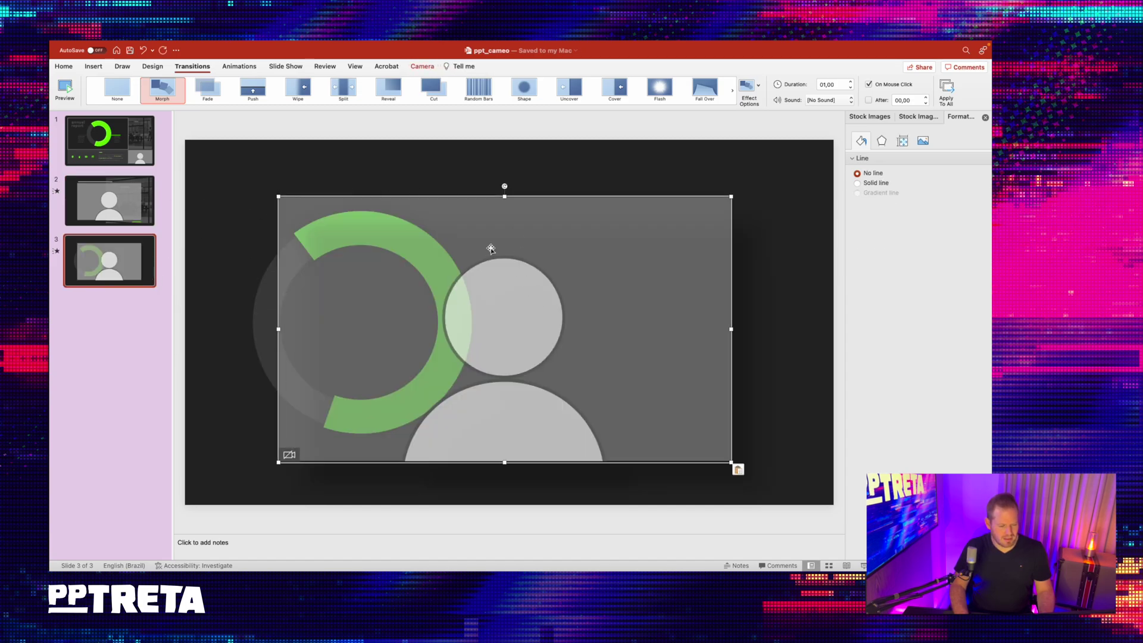
pyautogui.moveTo(490, 248); pyautogui.dragTo(511, 230)
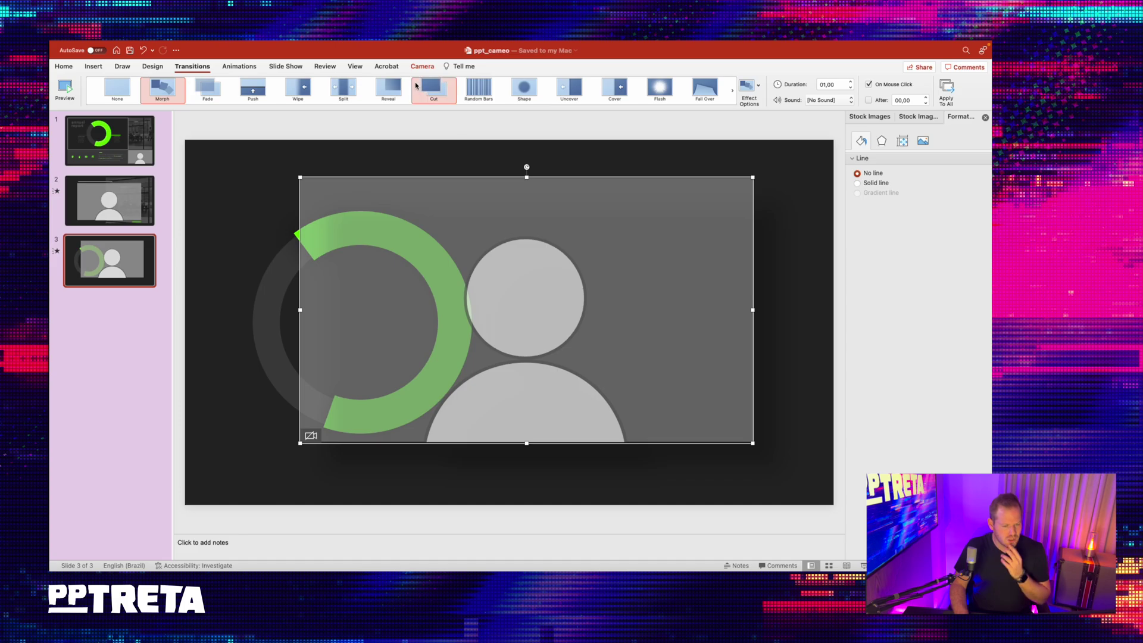
pyautogui.click(422, 67)
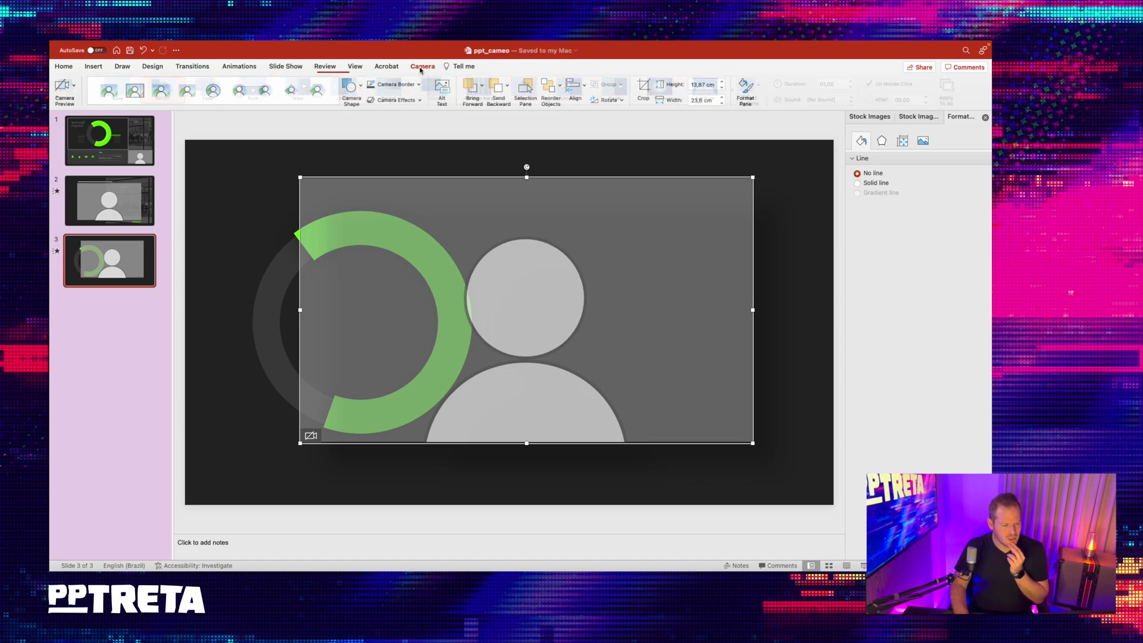
pyautogui.click(355, 102)
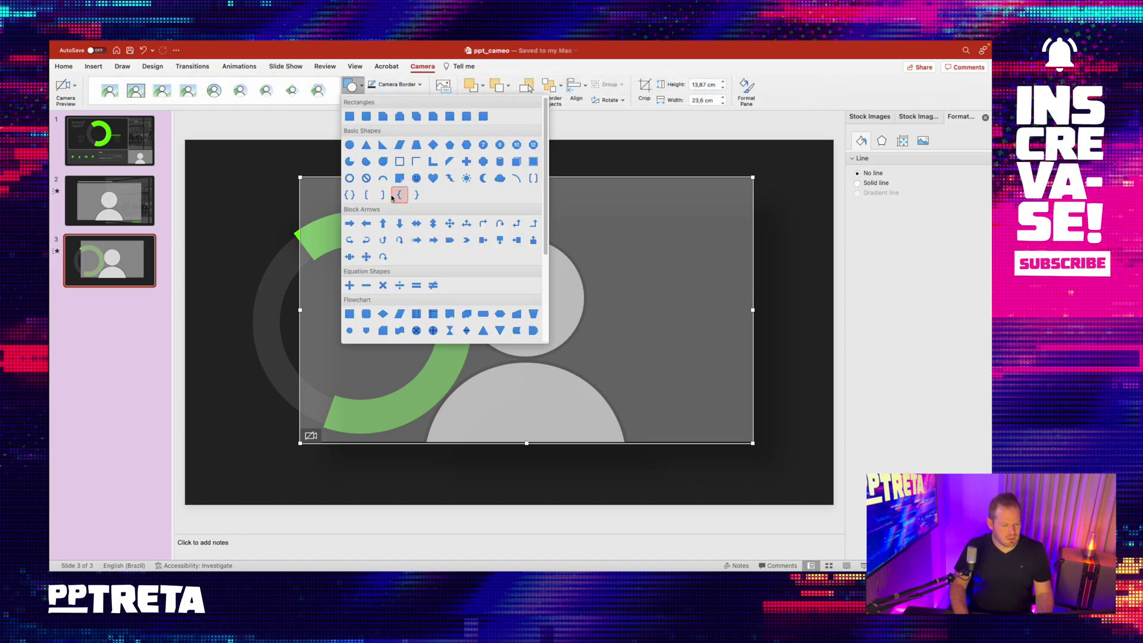
pyautogui.click(350, 145)
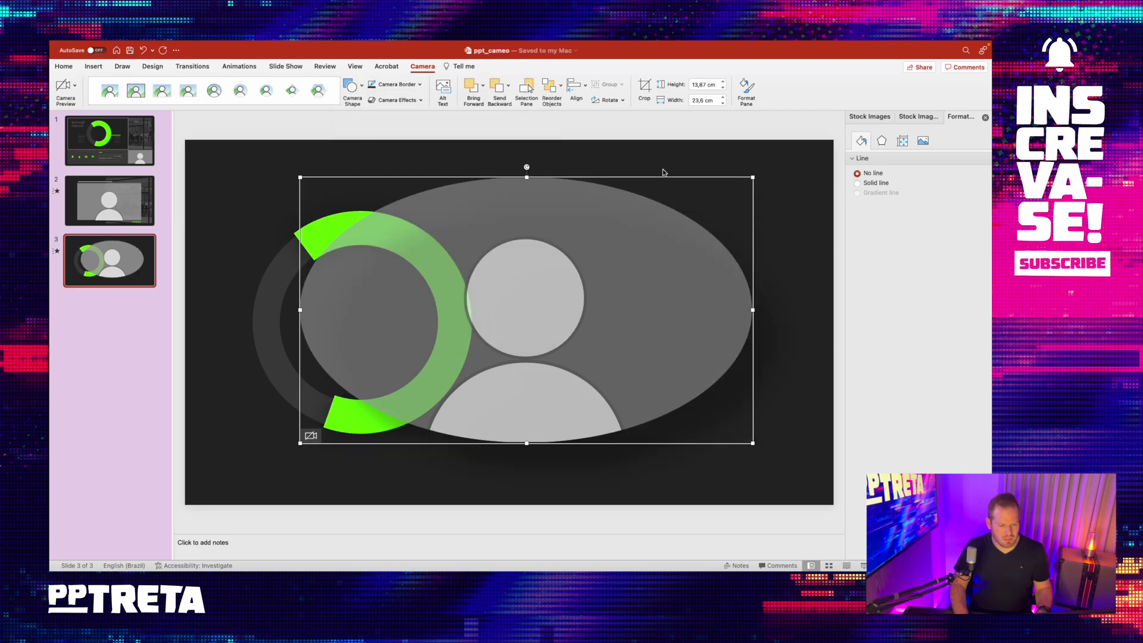
# - Crop the oval feed into a circle and move it right of the green ring
pyautogui.click(643, 93)
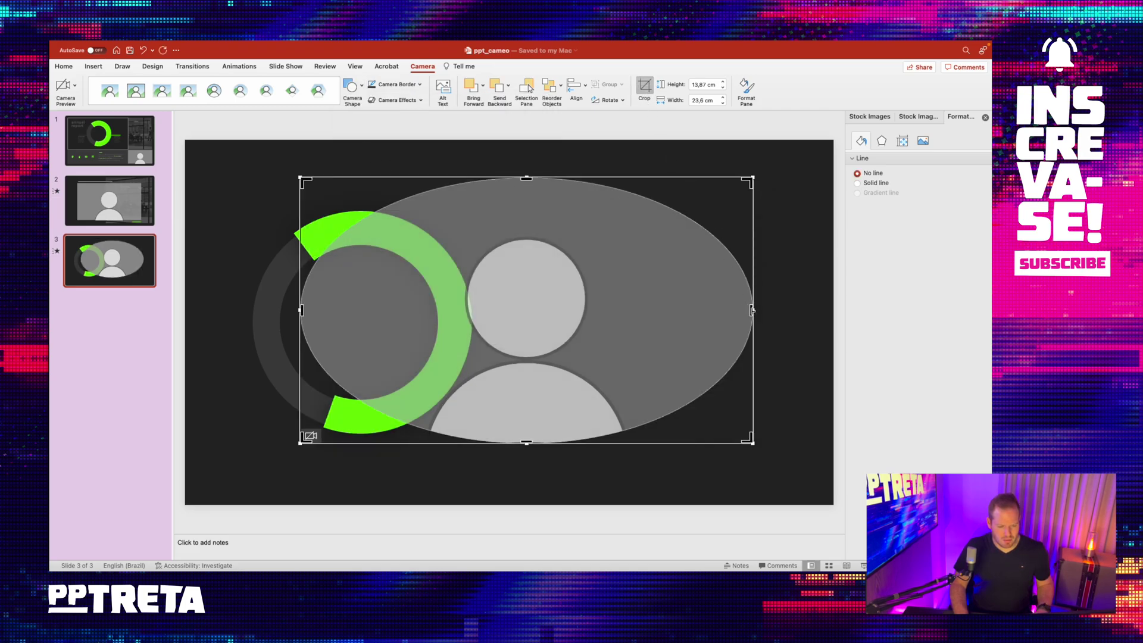
pyautogui.moveTo(750, 309); pyautogui.dragTo(571, 310)
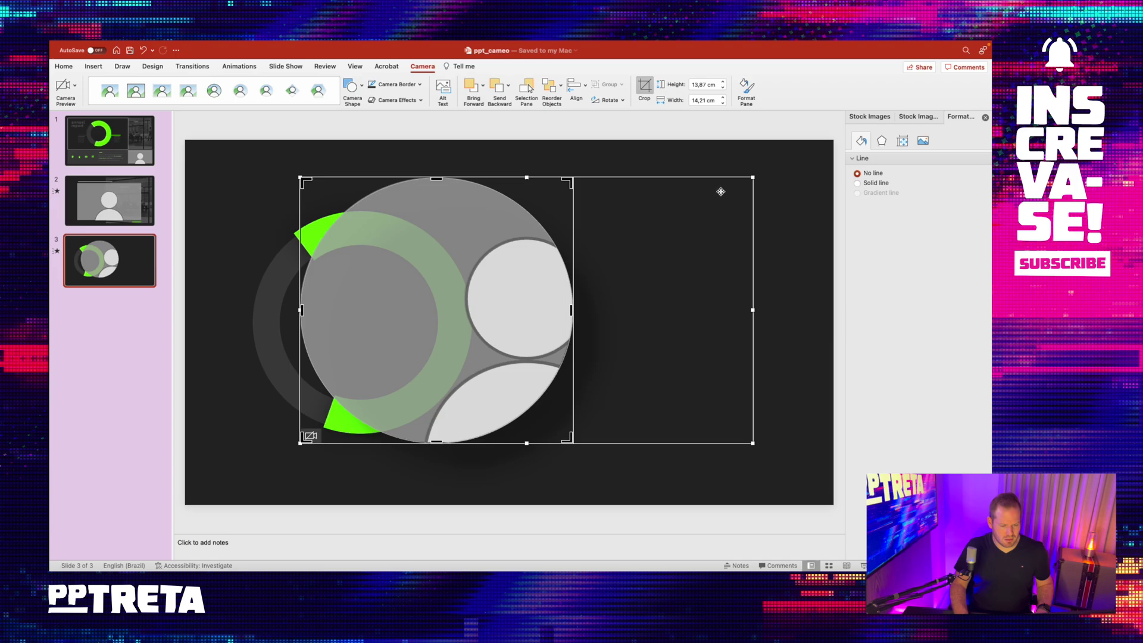
pyautogui.moveTo(709, 223); pyautogui.dragTo(611, 237)
pyautogui.click(546, 150)
pyautogui.moveTo(486, 196)
pyautogui.mouseDown()
pyautogui.moveTo(639, 210)
pyautogui.moveTo(629, 201)
pyautogui.mouseUp()
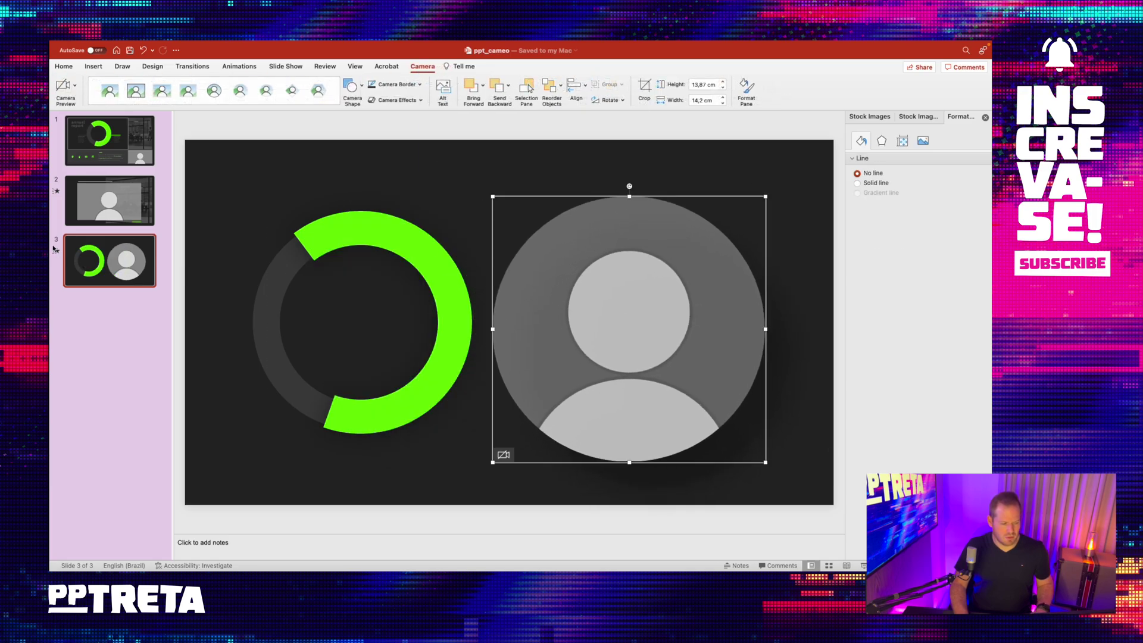